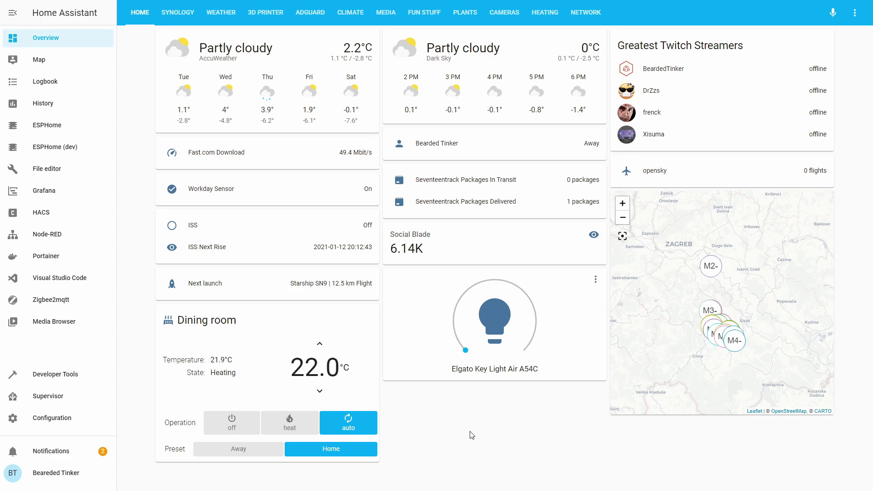
Follow the new-devices notification to Integrations and begin a manual IPP setup for 192.168.1.240.
click(68, 451)
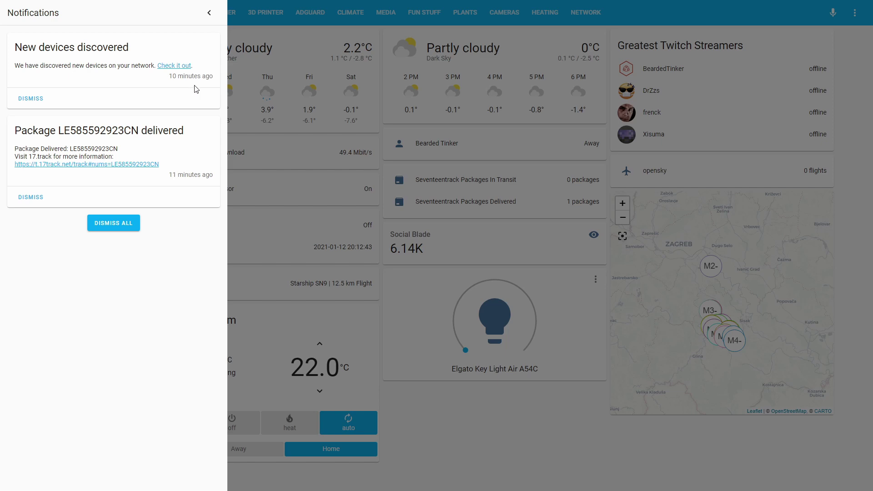
click(186, 66)
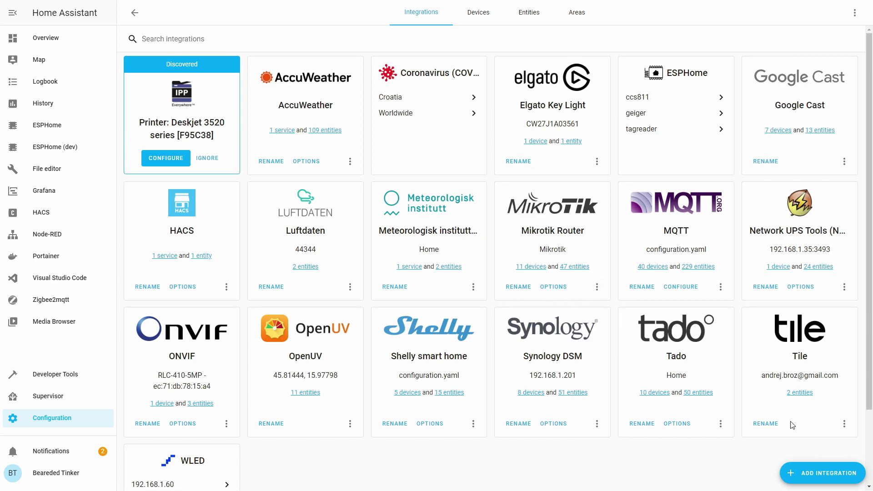
click(831, 475)
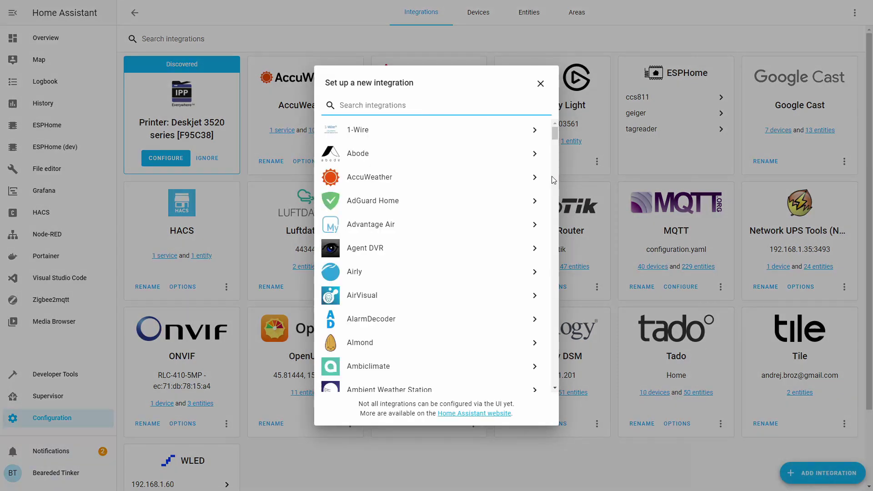
text(prin)
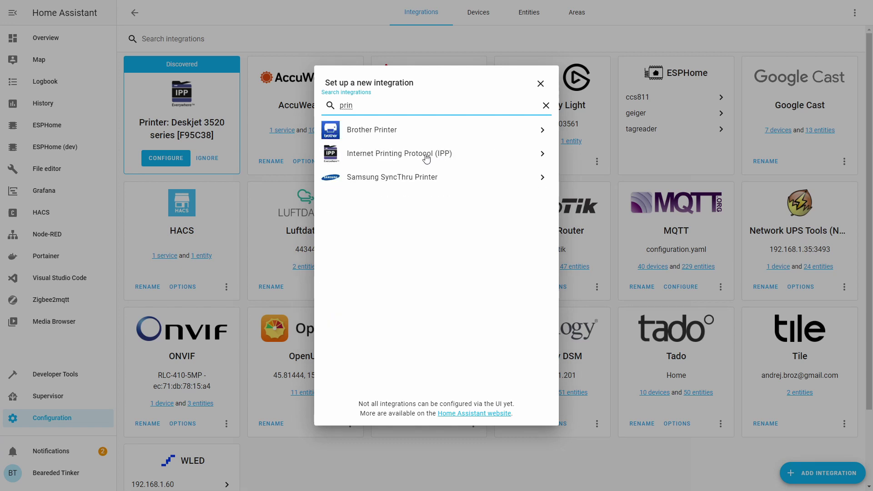
click(360, 158)
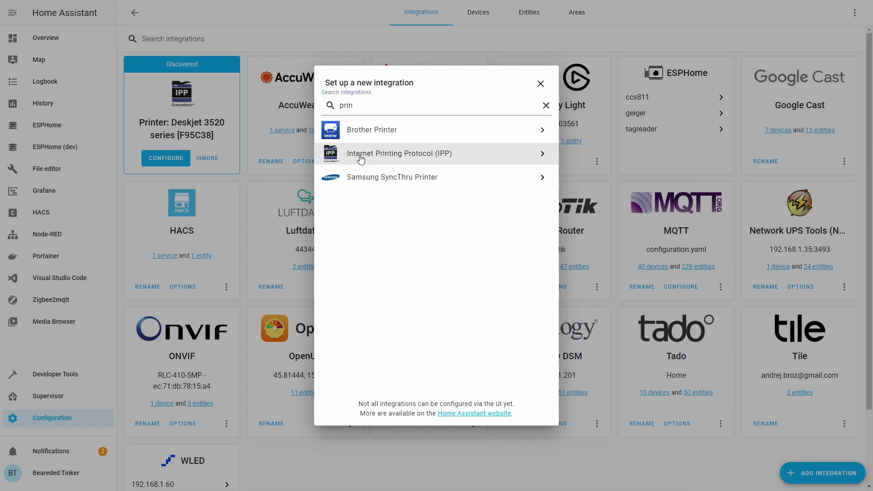
text(1)
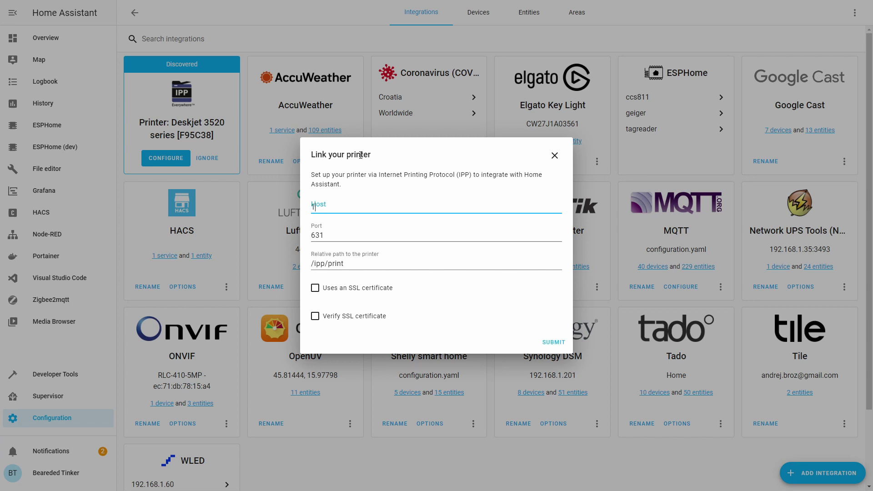
text(92.168.1.240)
Drop the manual form and configure the discovered Deskjet 3520 printer in the Loft area.
click(556, 163)
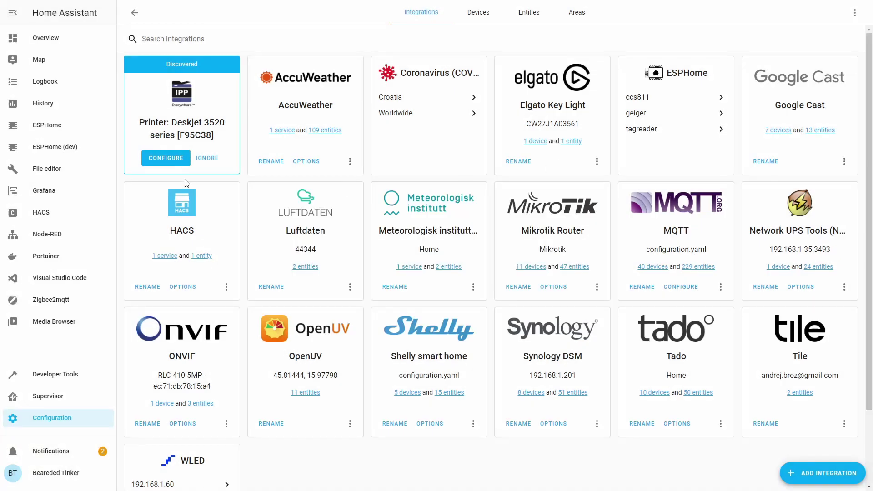
click(181, 161)
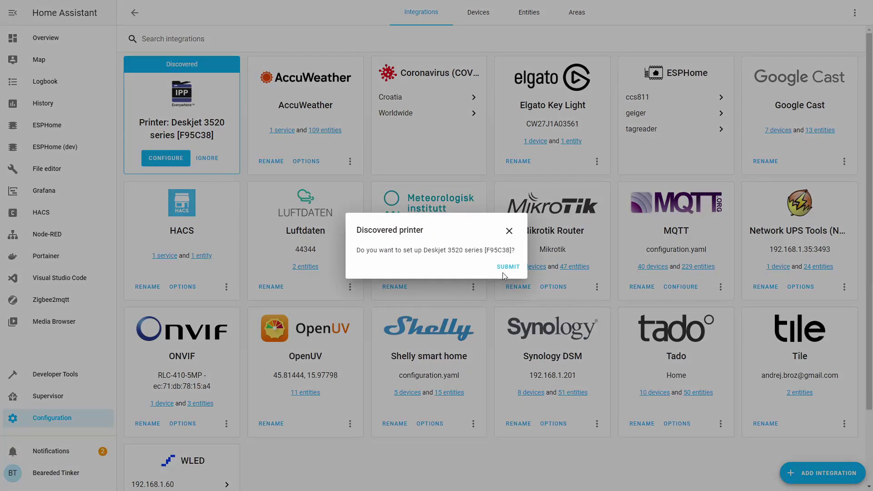
click(508, 268)
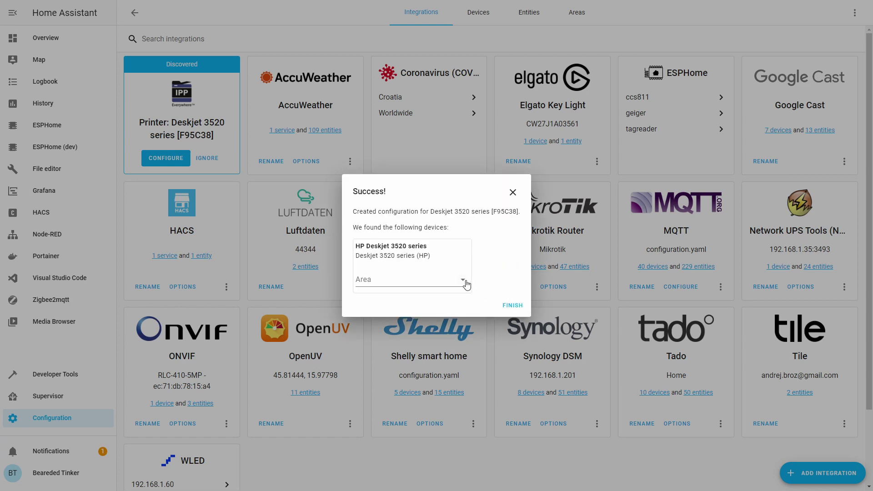
click(467, 284)
click(389, 415)
click(520, 306)
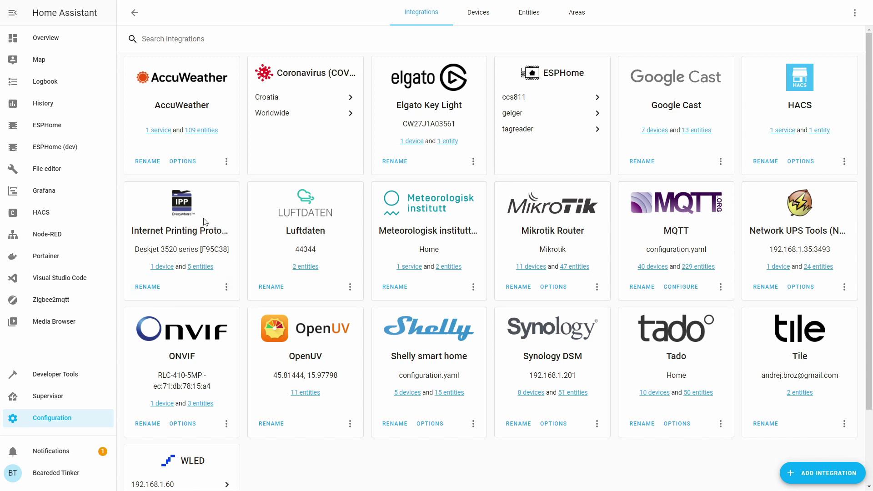
On the HP Deskjet 3520 series device page, enable the disabled uptime sensor.
click(160, 270)
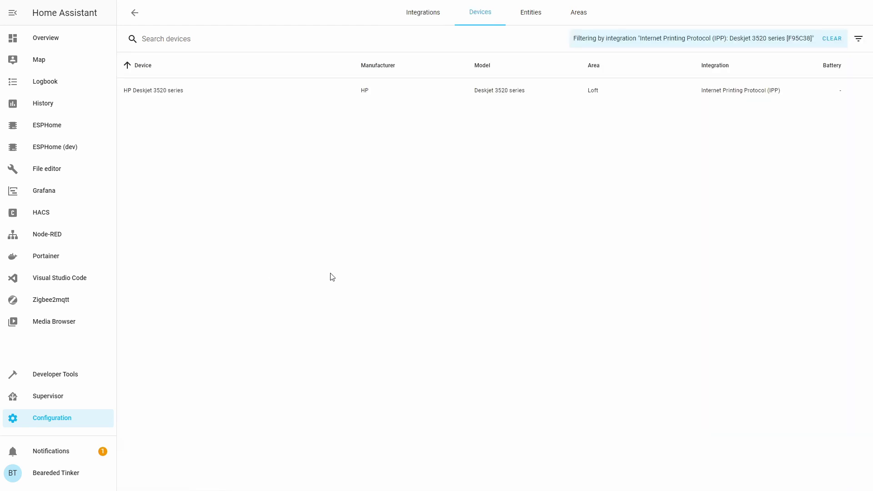
click(174, 97)
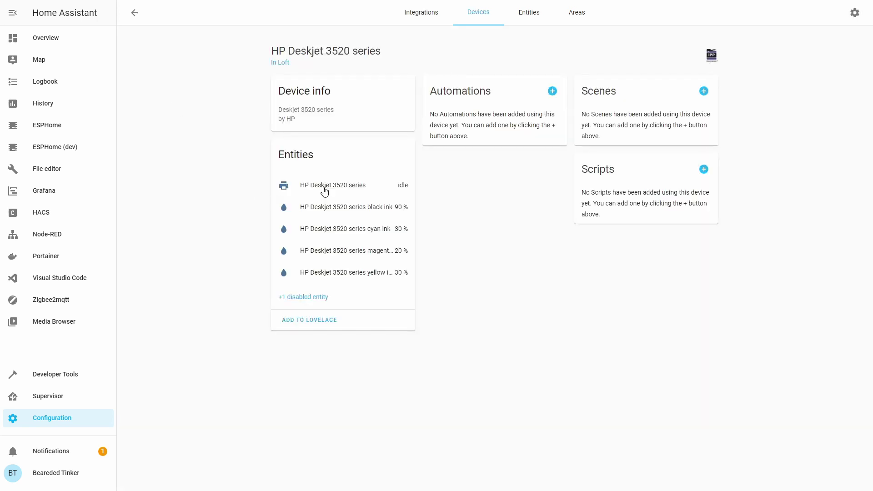
click(316, 299)
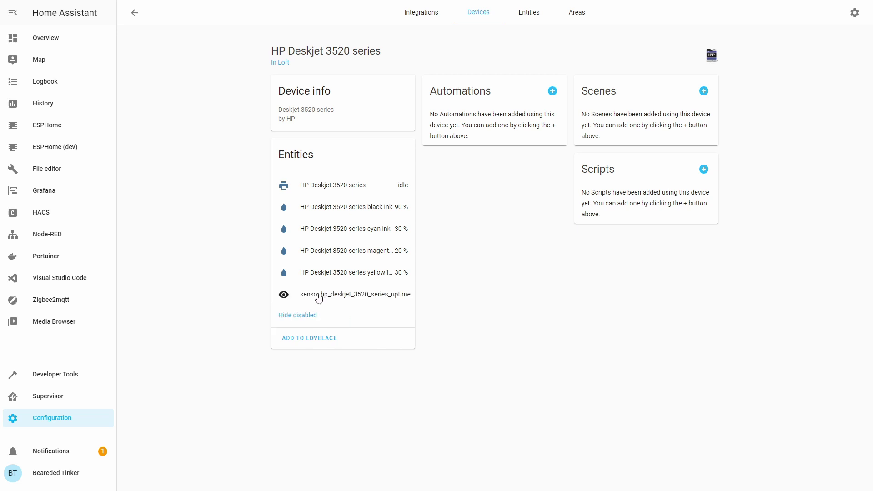
click(322, 294)
click(322, 309)
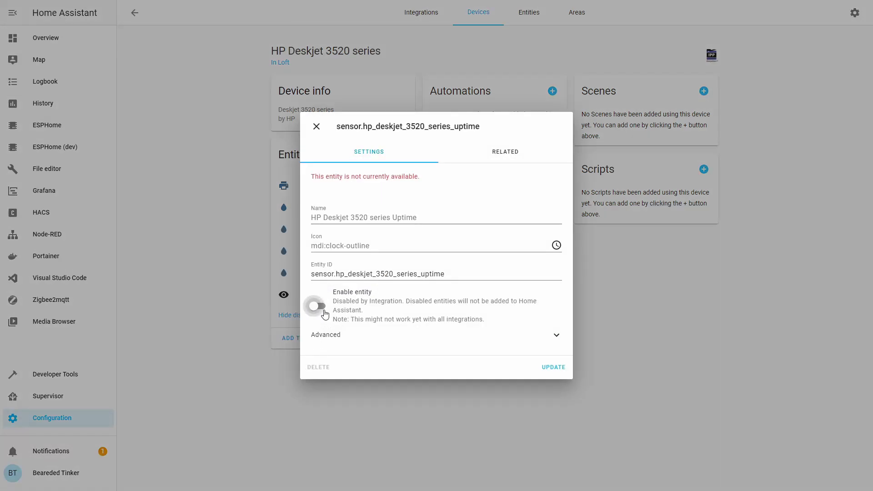
click(557, 362)
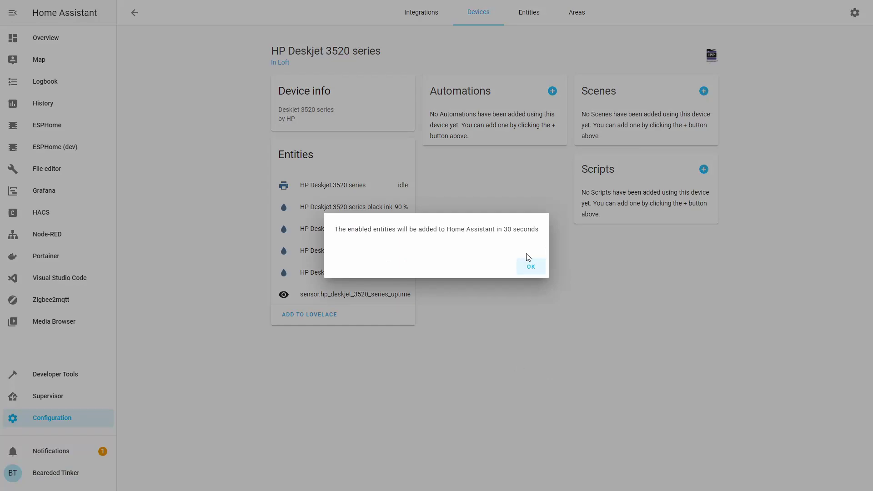
click(527, 266)
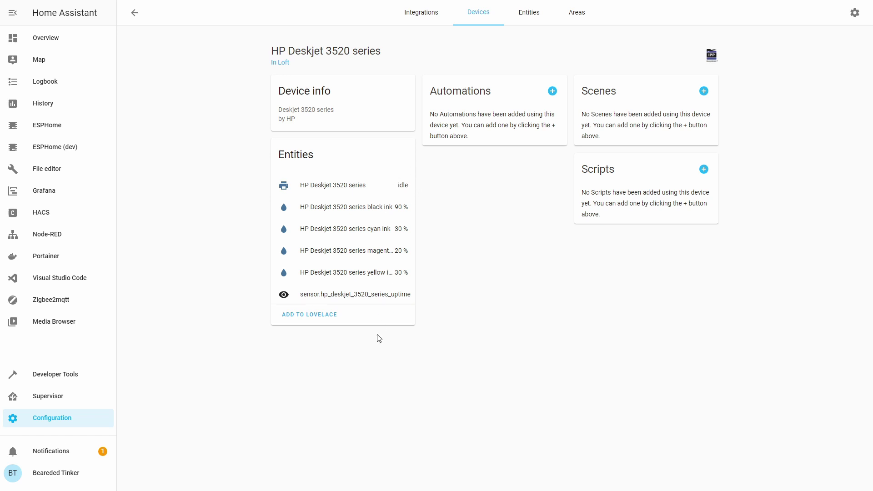
Add the printer's suggested entities card to the Fun stuff view and return to Overview.
click(324, 320)
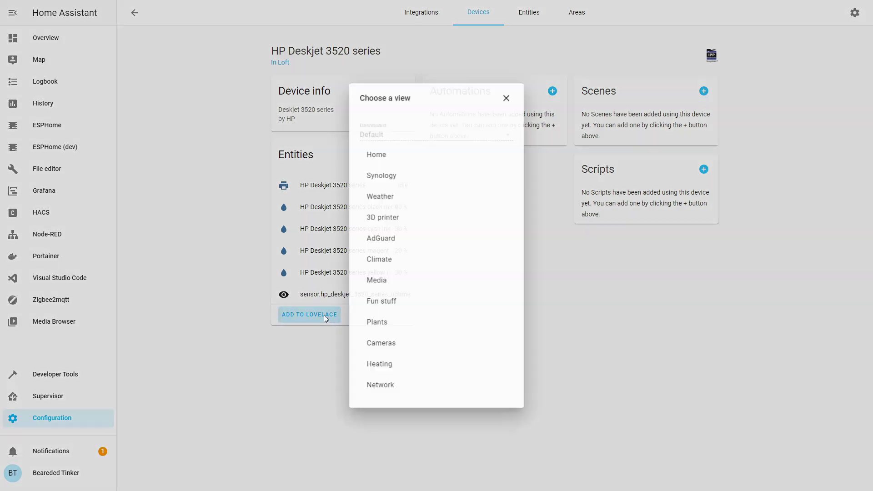
click(399, 312)
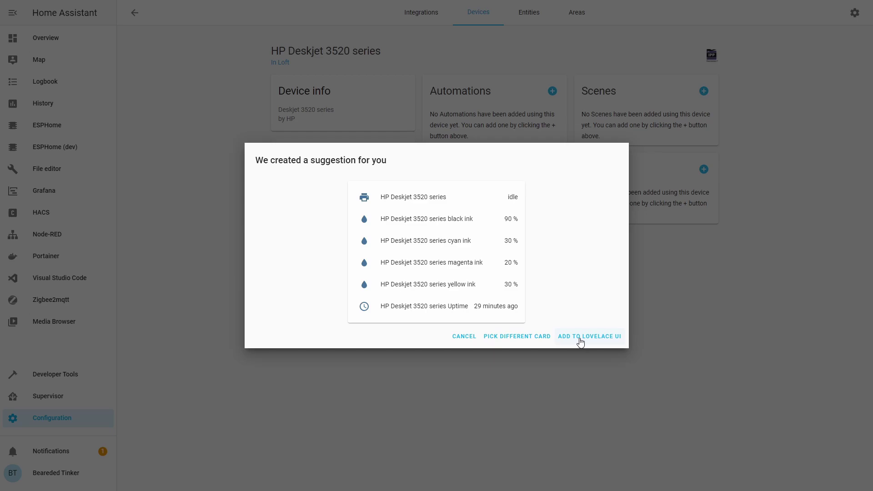
click(579, 337)
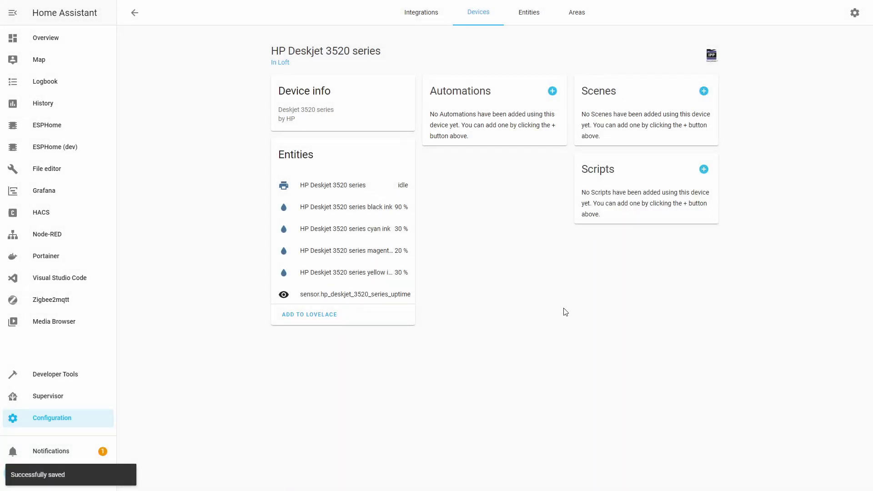
click(53, 41)
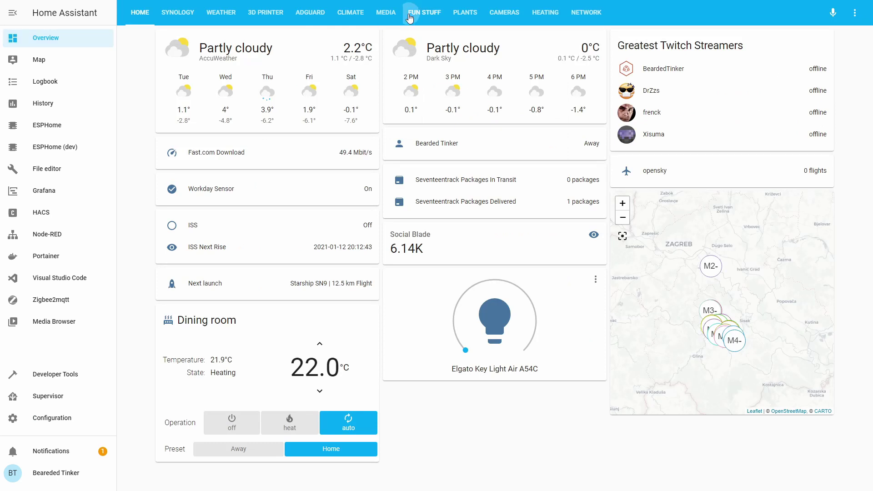
Switch to the Fun stuff view and open the HP Deskjet 3520 series printer details.
click(415, 13)
scroll(483, 68, down, 1)
scroll(479, 96, down, 1)
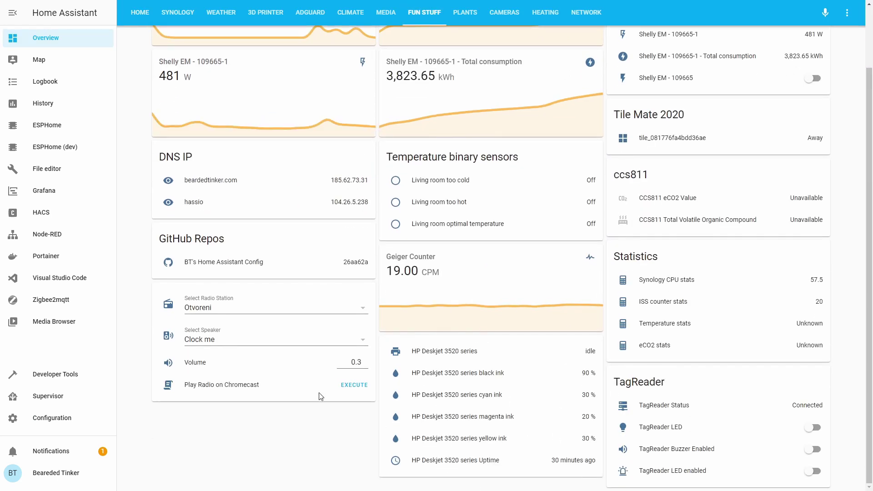
click(433, 355)
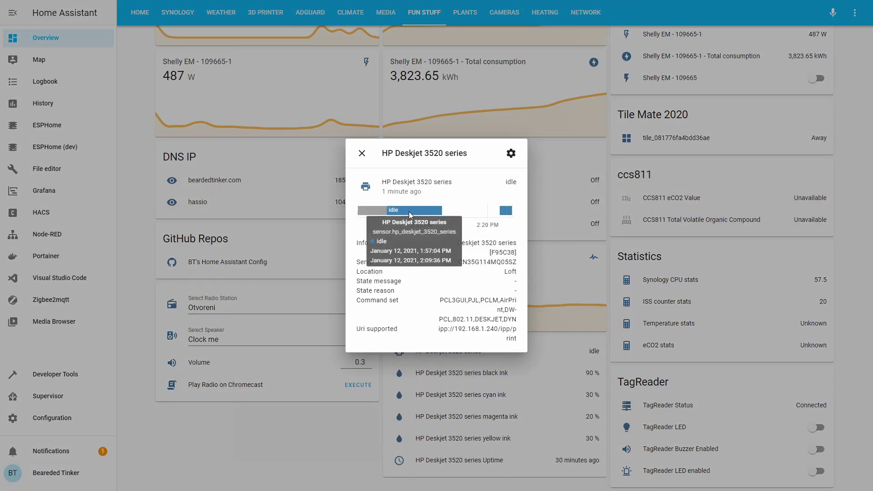
mouse_move(409, 212)
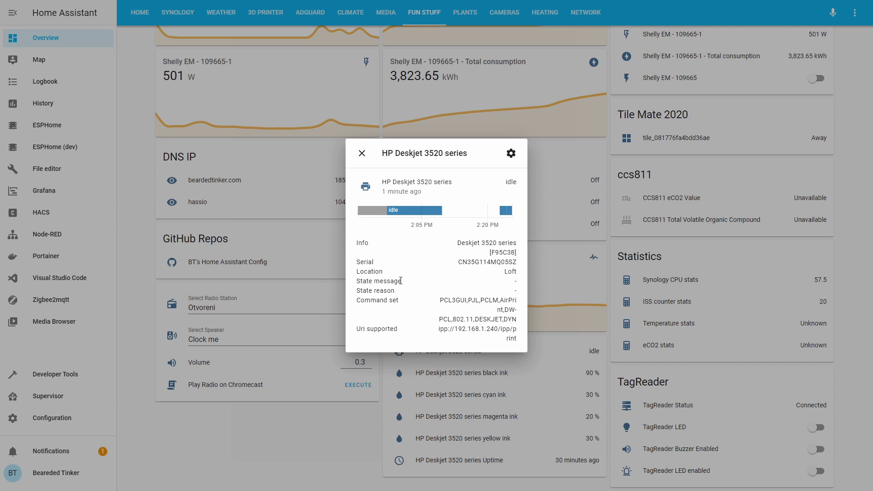
Inspect the printer's Command set and Uri attributes, then close the details.
drag(439, 300, 518, 318)
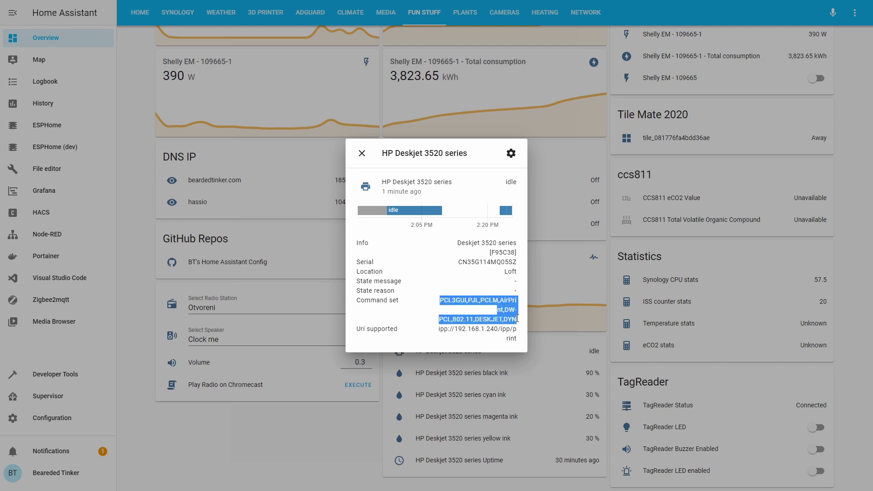
click(432, 333)
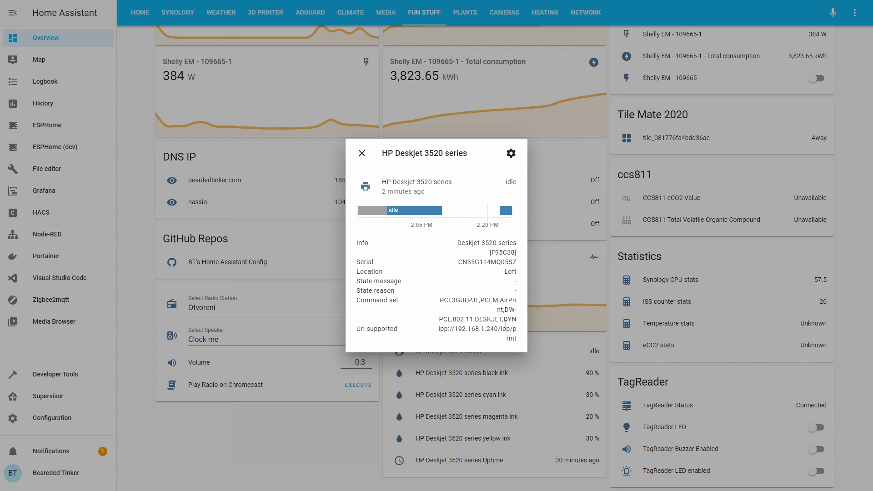
drag(495, 329, 517, 338)
click(362, 153)
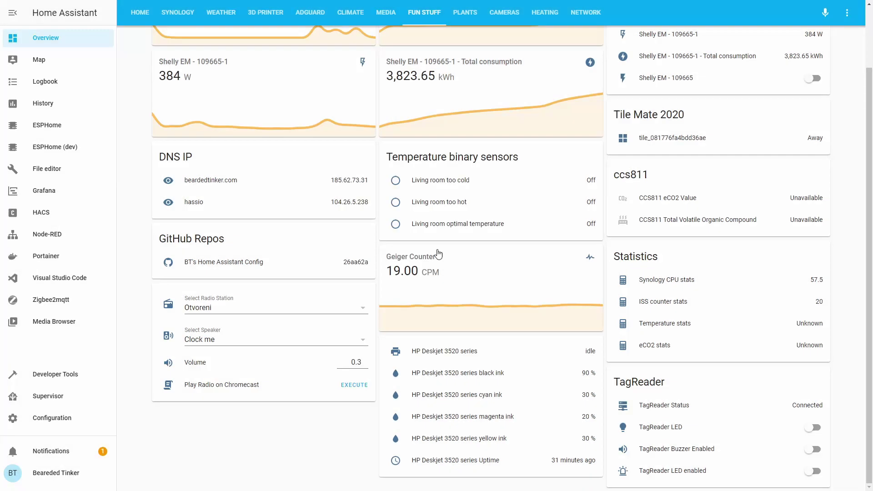
Check the history of the black, cyan and yellow ink levels and the printer uptime.
click(475, 376)
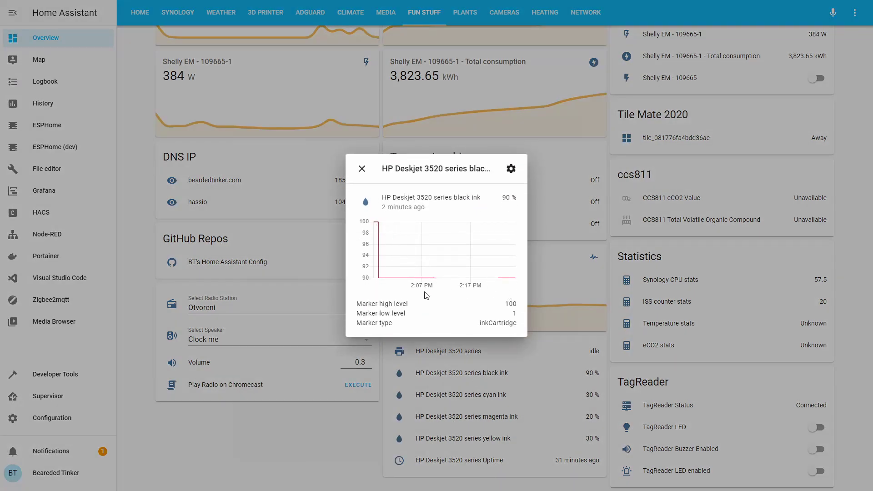
click(362, 170)
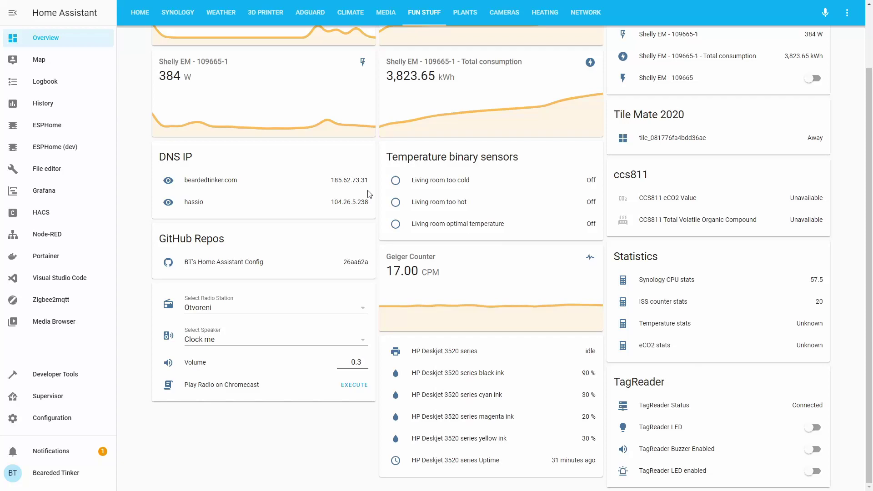
click(469, 399)
click(362, 170)
click(448, 438)
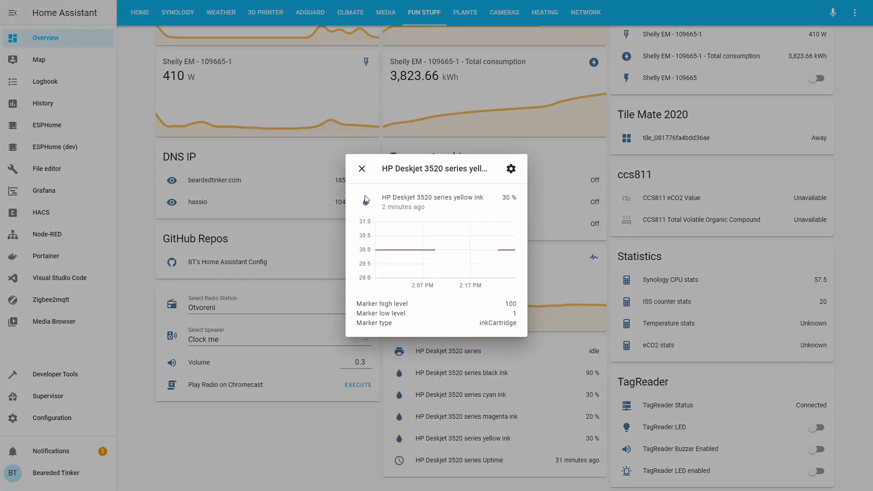
click(362, 169)
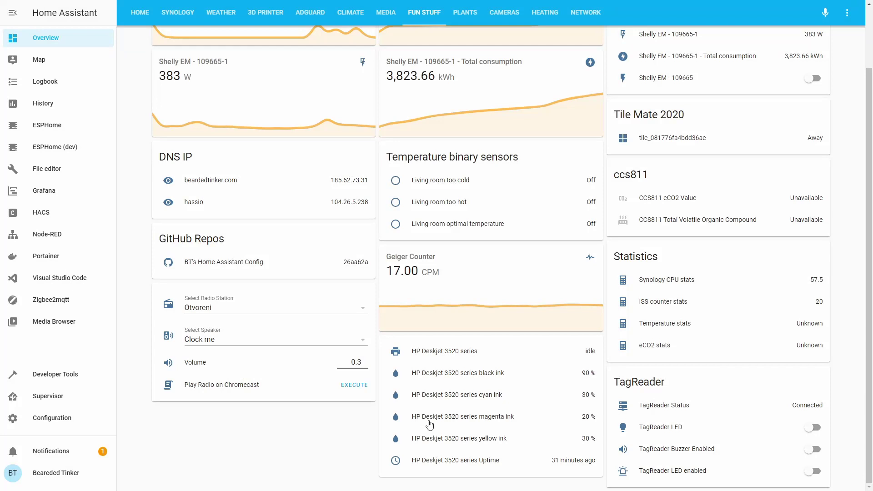
click(446, 461)
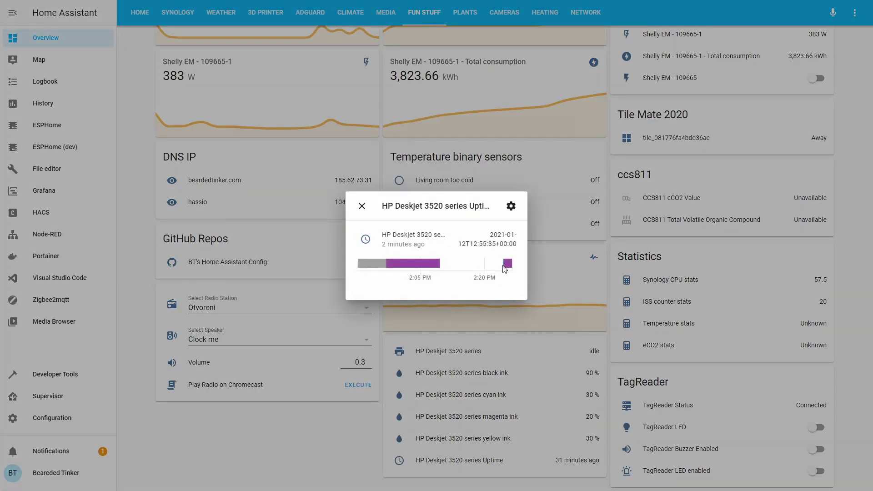
mouse_move(502, 267)
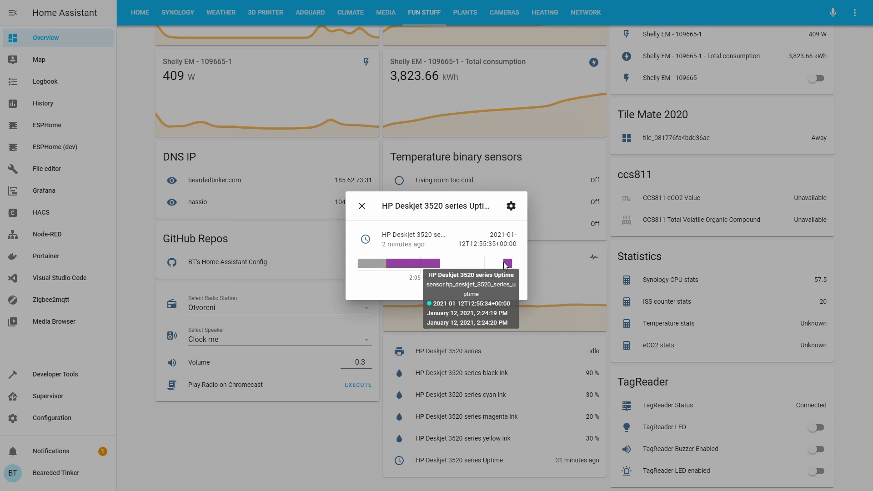
click(363, 206)
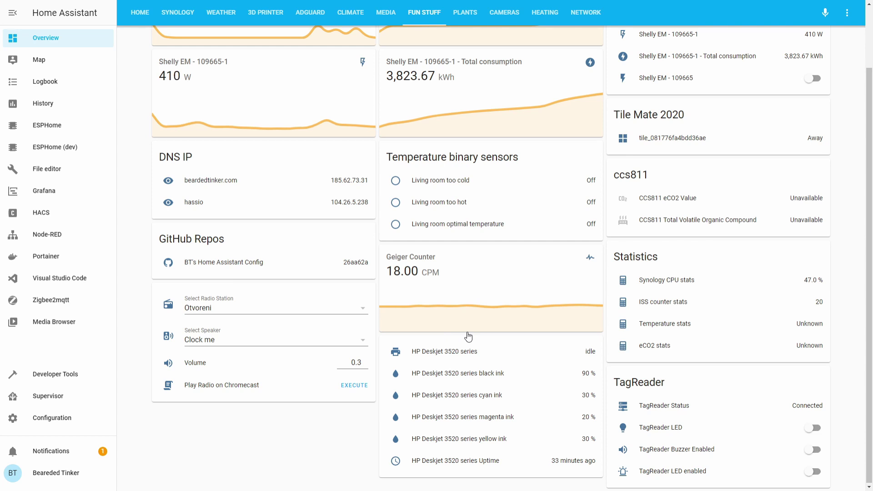
From Configuration, create a new automation starting from an empty one.
click(52, 422)
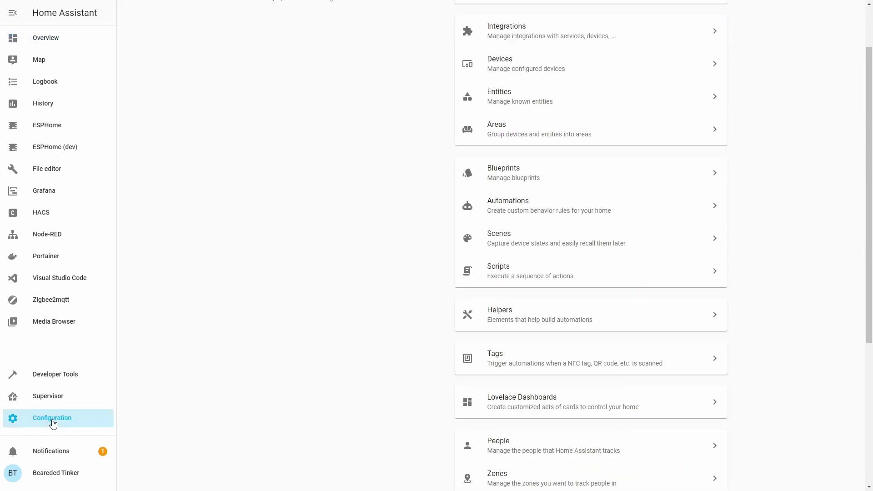
click(487, 211)
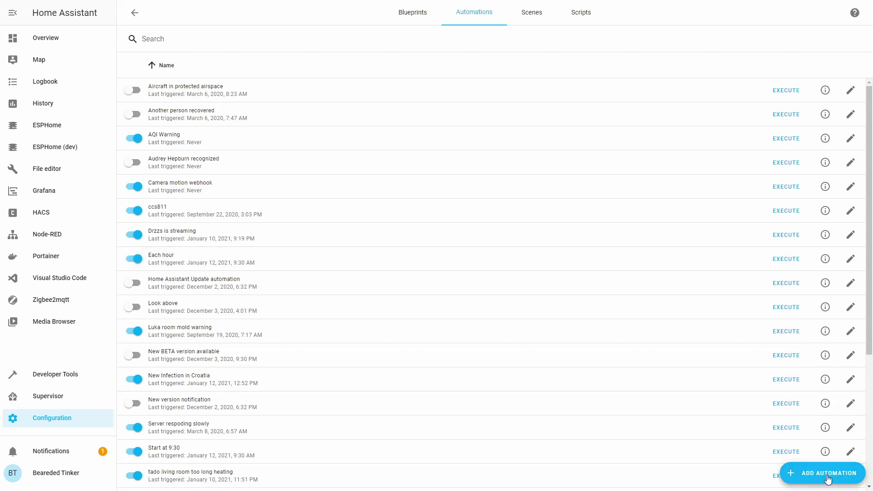
click(826, 476)
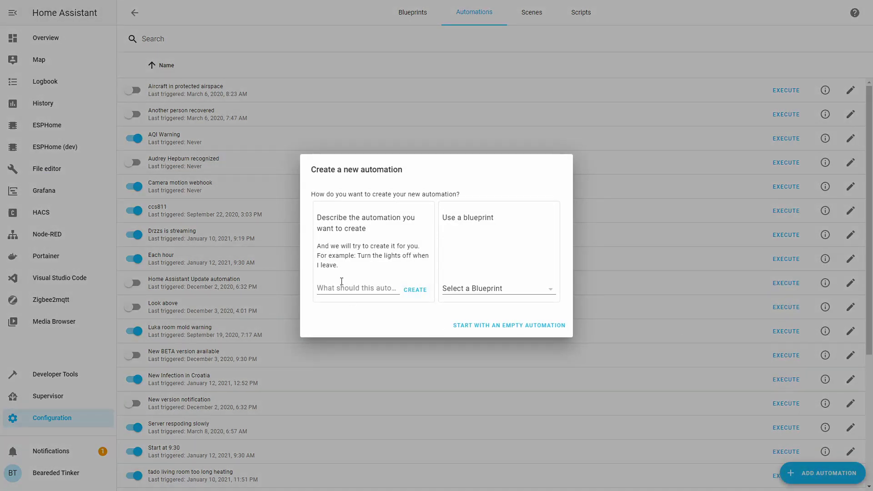
click(468, 325)
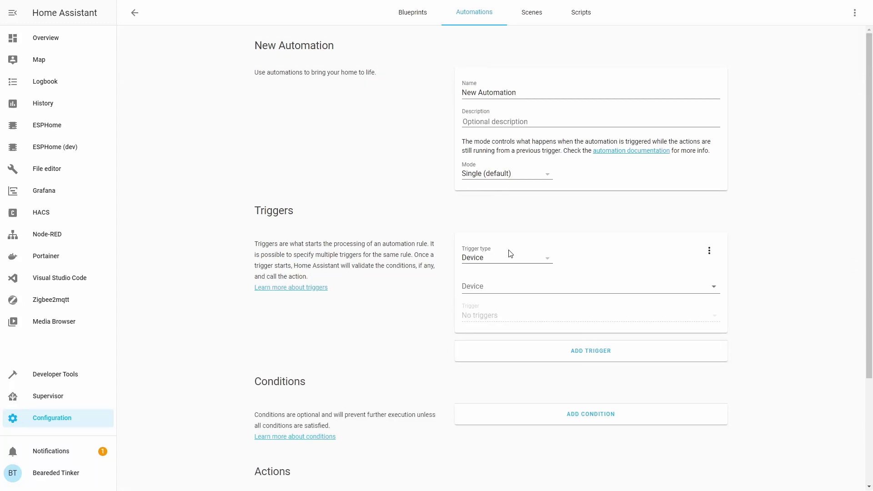
Add a Numeric state trigger on the HP Deskjet black ink sensor firing below 25.
click(520, 258)
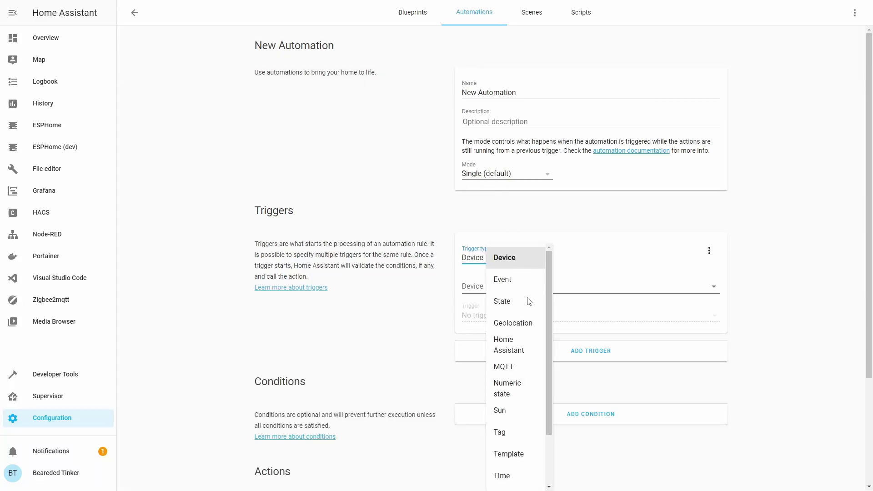
click(526, 385)
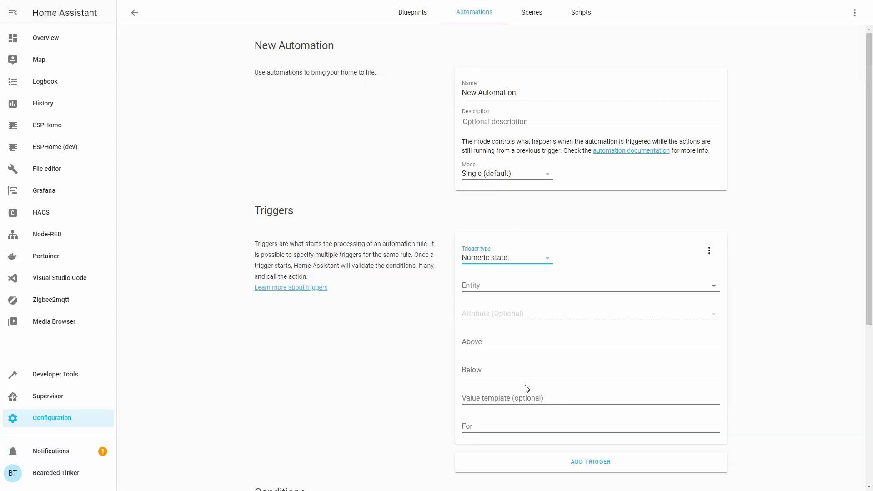
click(642, 288)
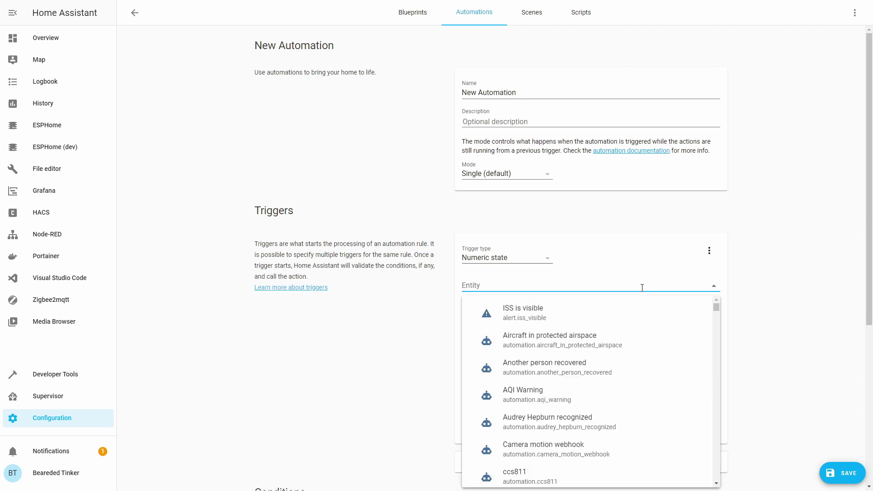
text(blac)
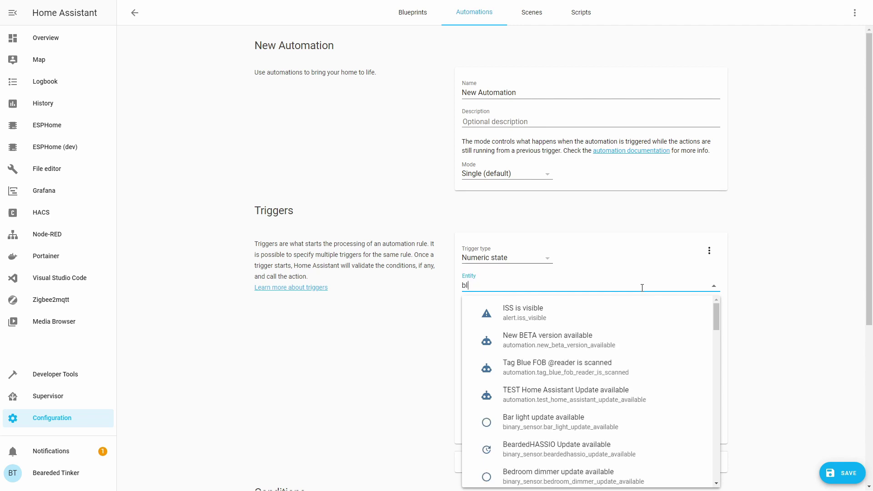
click(607, 312)
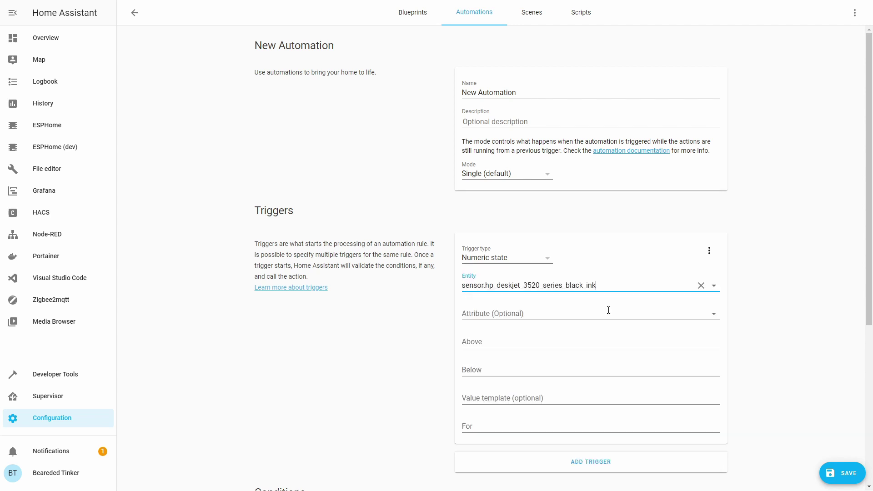
click(574, 368)
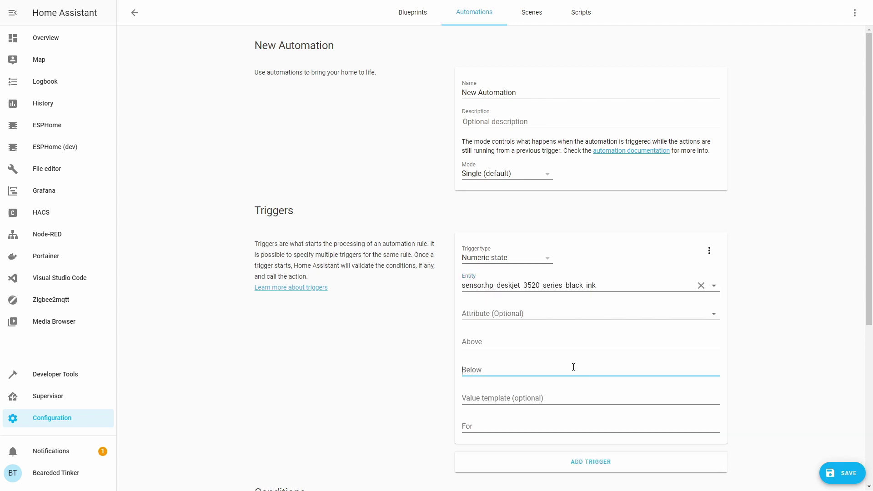
text(25)
click(754, 356)
scroll(753, 355, down, 3)
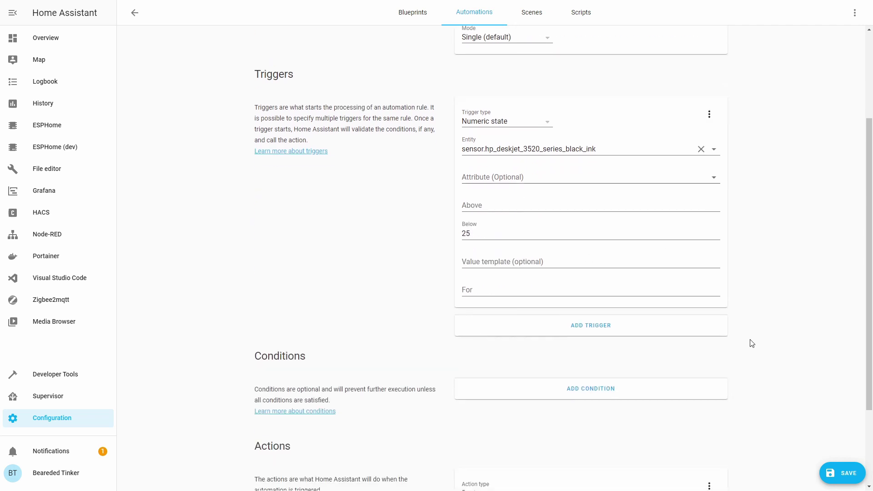
Switch the trigger to YAML and list the black and cyan ink sensors as entities.
click(710, 114)
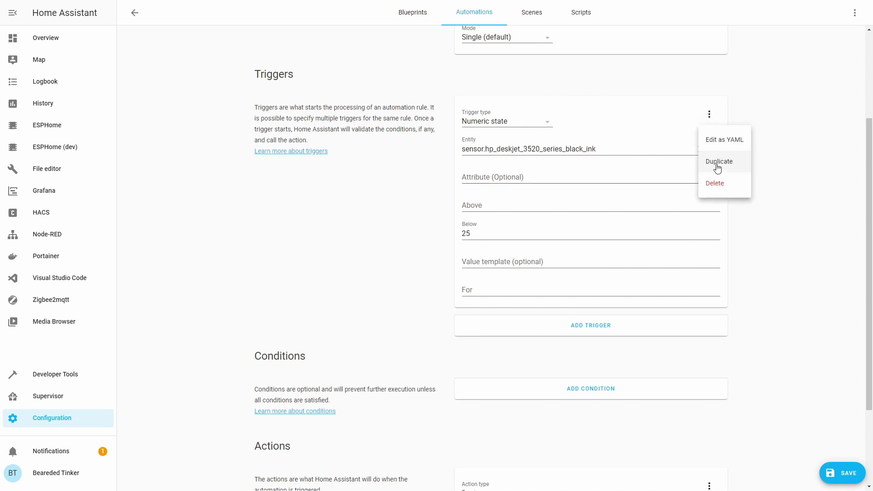
click(735, 147)
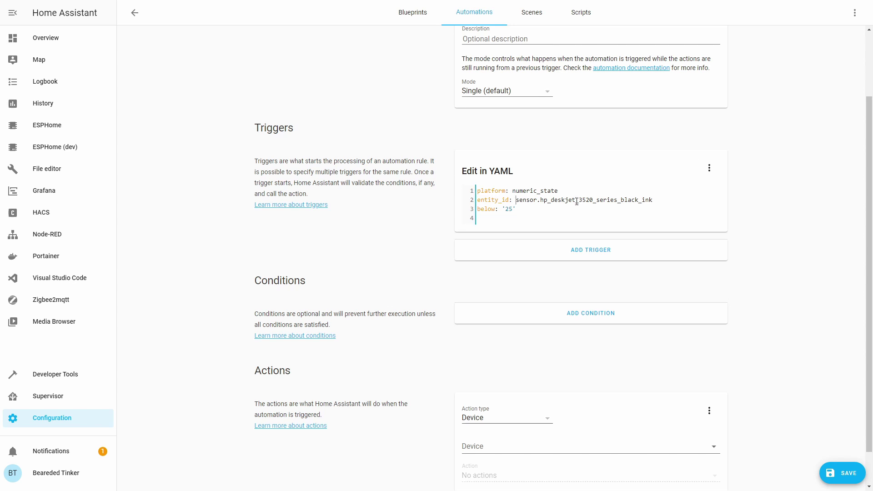
key(Return)
text(-)
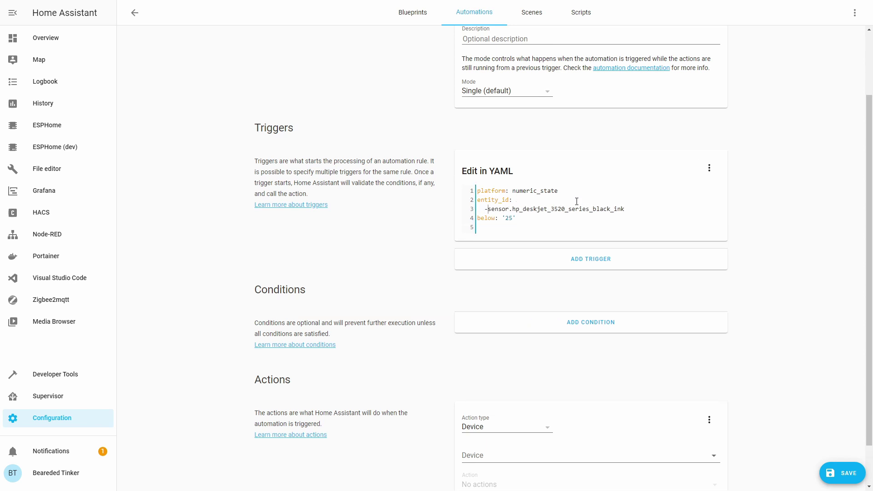
key(Return)
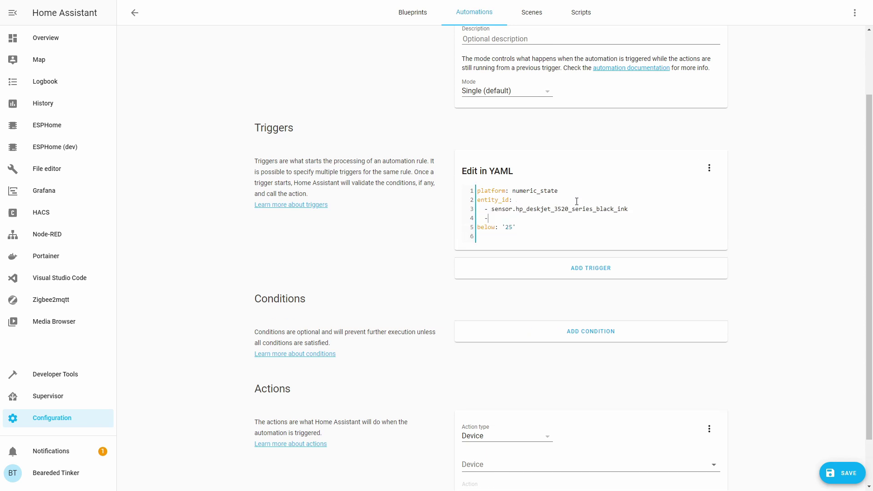
key(shift+End)
key(ctrl+c)
key(Right)
key(ctrl+v)
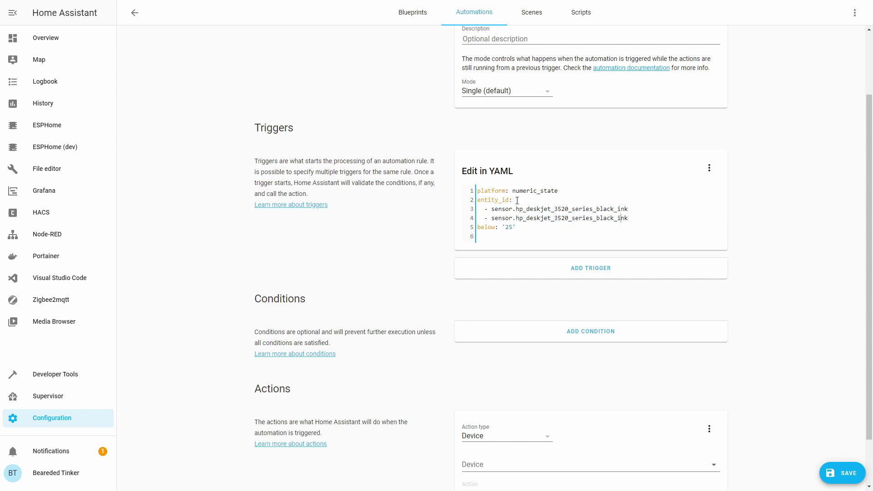
key(shift+Left)
key(shift+Left)
key(shift+Left)
text(cyan)
Add the magenta and yellow ink sensors to the trigger's entity list.
key(Return)
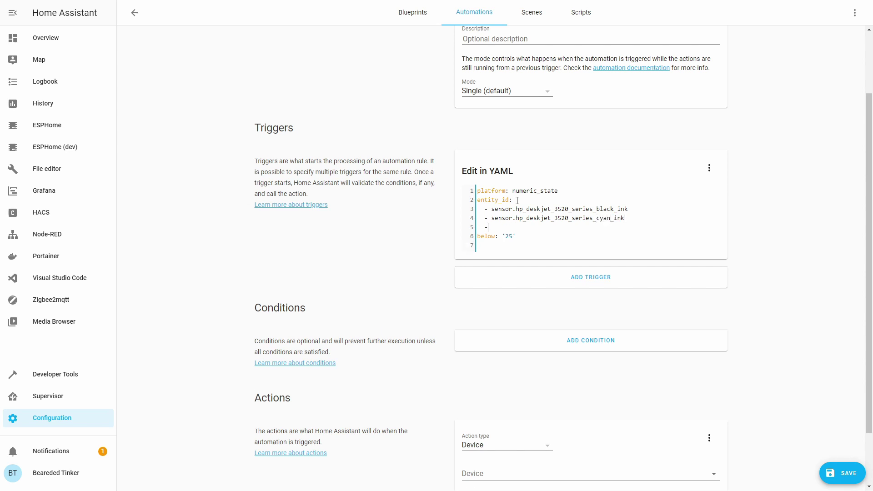
text(-)
key(ctrl+v)
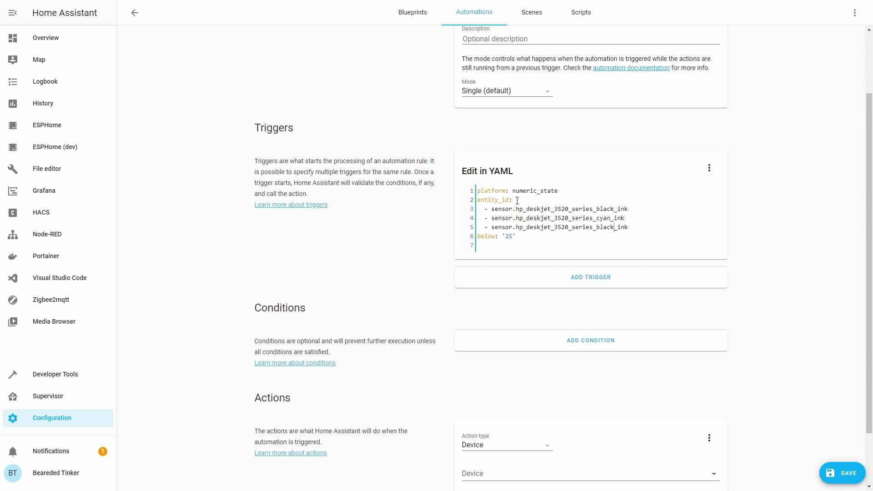
key(shift+Left)
key(shift+Left)
text(magenta)
key(End)
key(Return)
text(-)
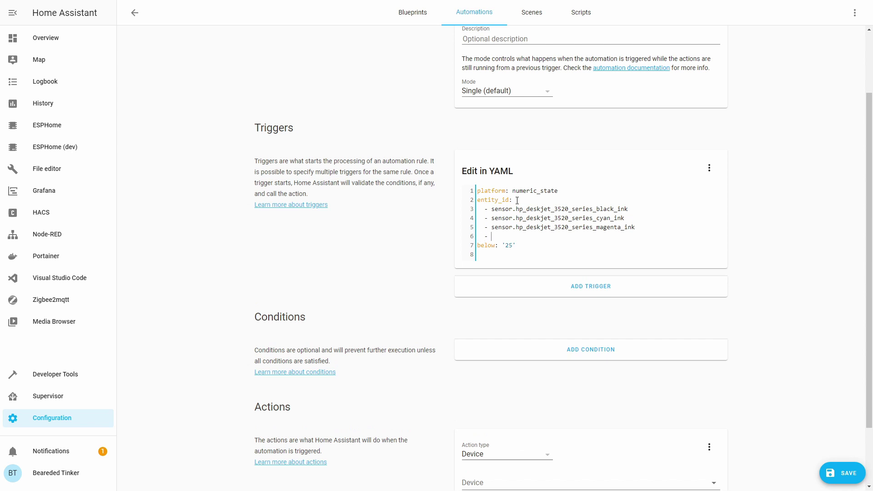
key(ctrl+v)
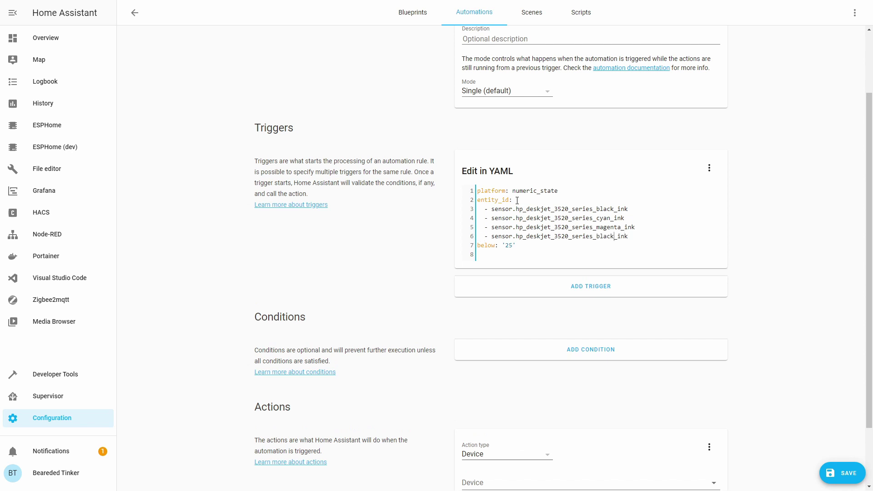
key(BackSpace)
key(BackSpace)
key(BackSpace)
key(BackSpace)
key(BackSpace)
text(yellow)
scroll(518, 200, down, 1)
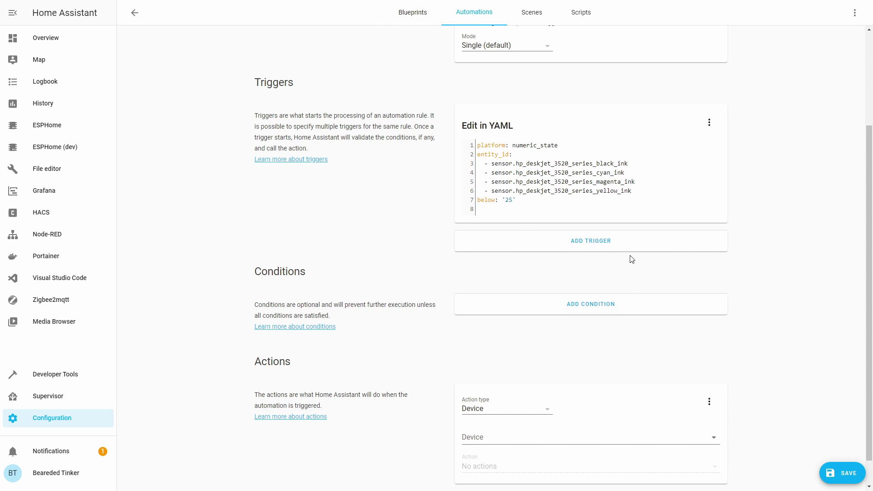
Add a Time condition to the automation.
click(602, 303)
click(532, 324)
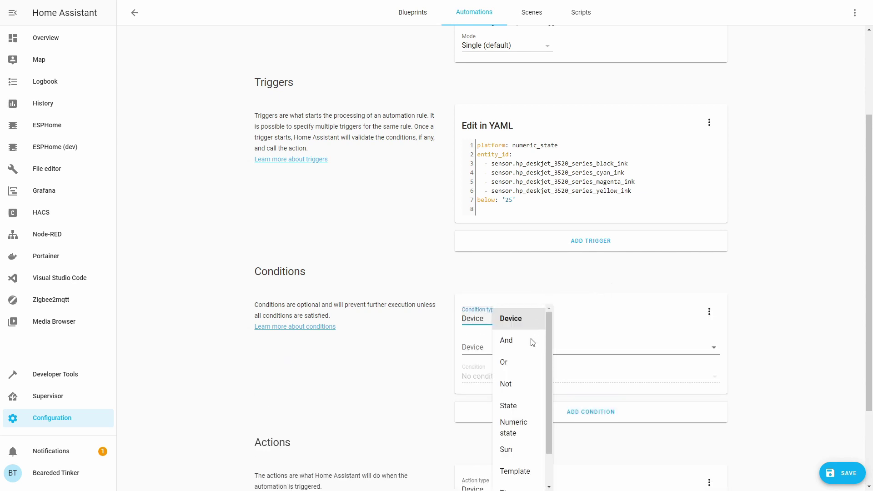
scroll(519, 467, down, 1)
click(519, 465)
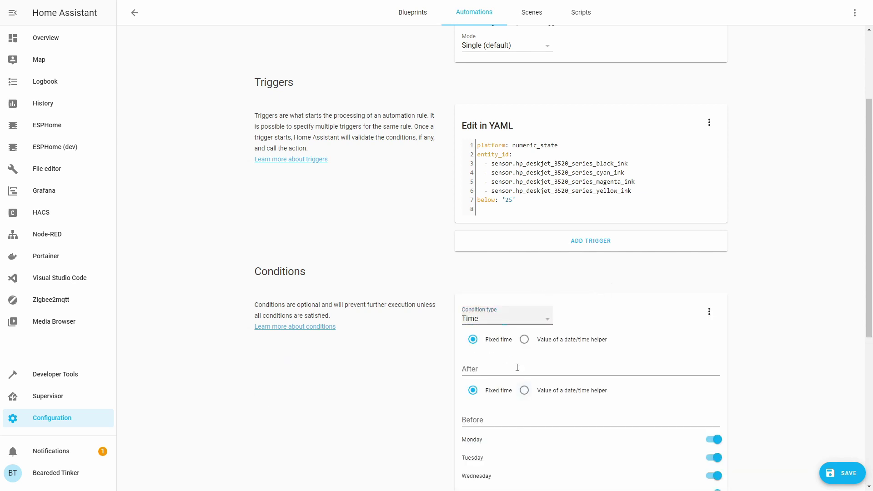
scroll(663, 364, down, 3)
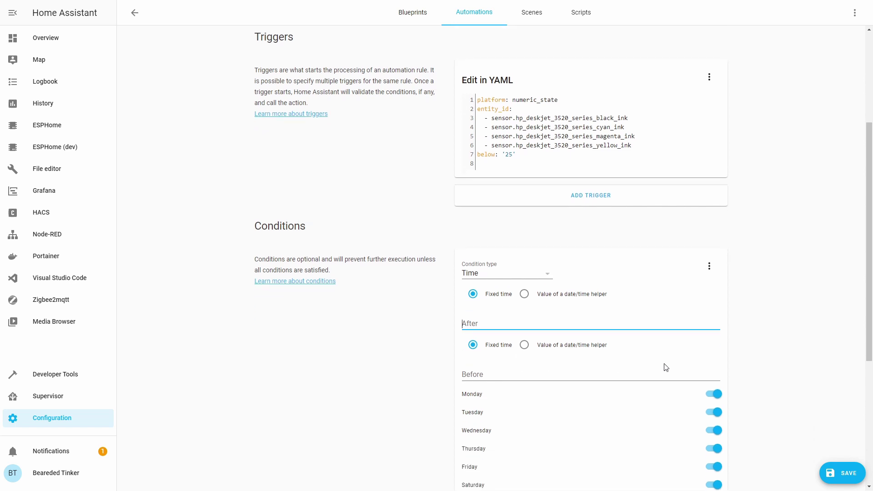
Switch off Monday through Friday and Sunday so only Saturday remains.
click(713, 303)
click(711, 321)
click(710, 339)
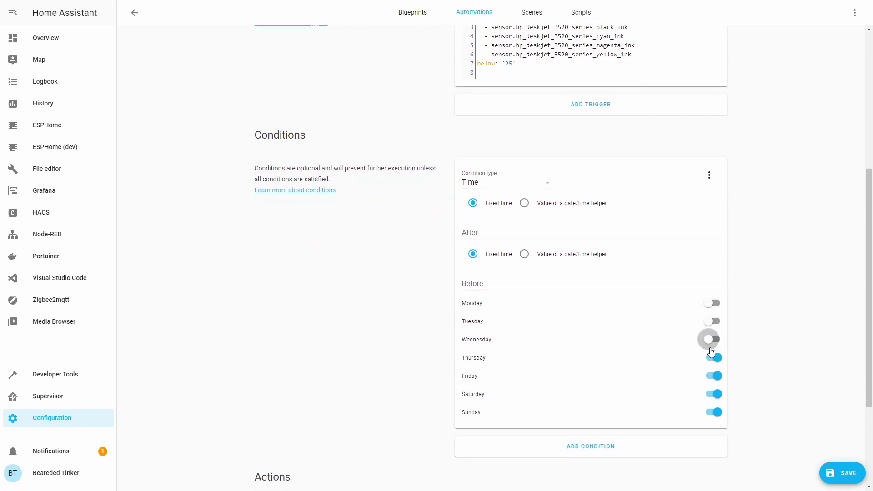
click(709, 358)
click(712, 376)
click(711, 413)
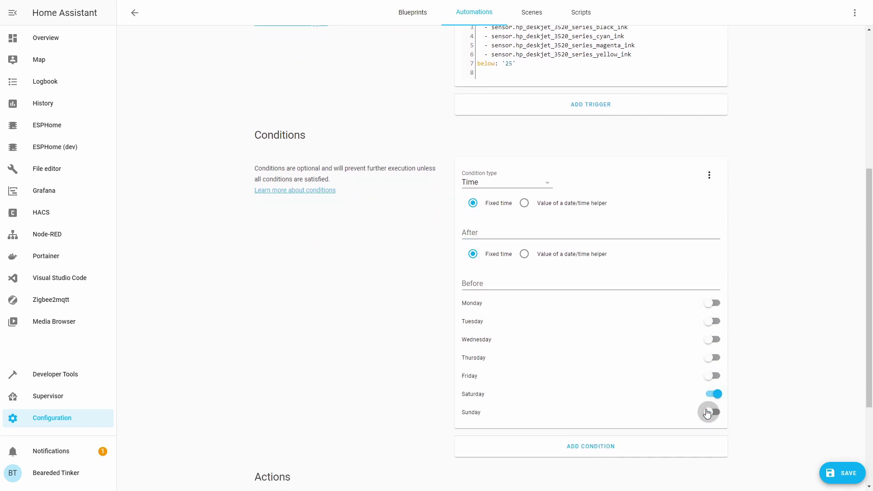
scroll(740, 350, down, 3)
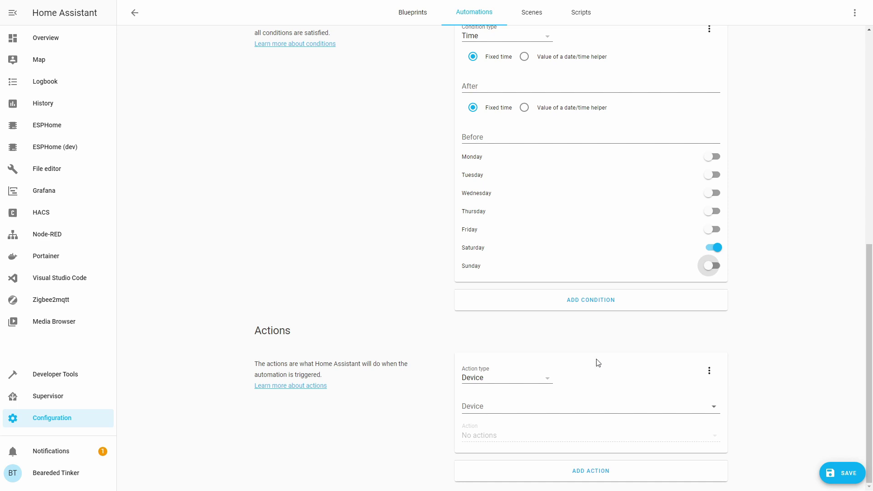
Make the action a service call to persistent_notification.create.
click(546, 381)
scroll(538, 401, down, 3)
click(532, 386)
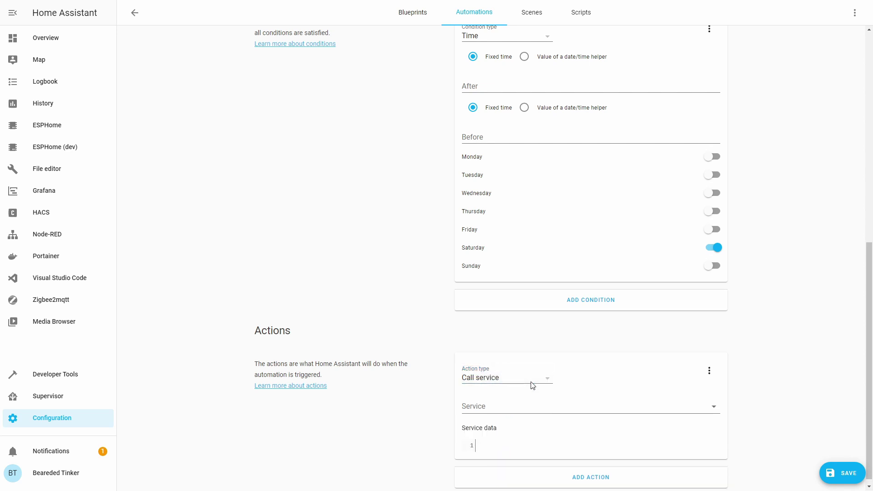
click(538, 404)
text(per)
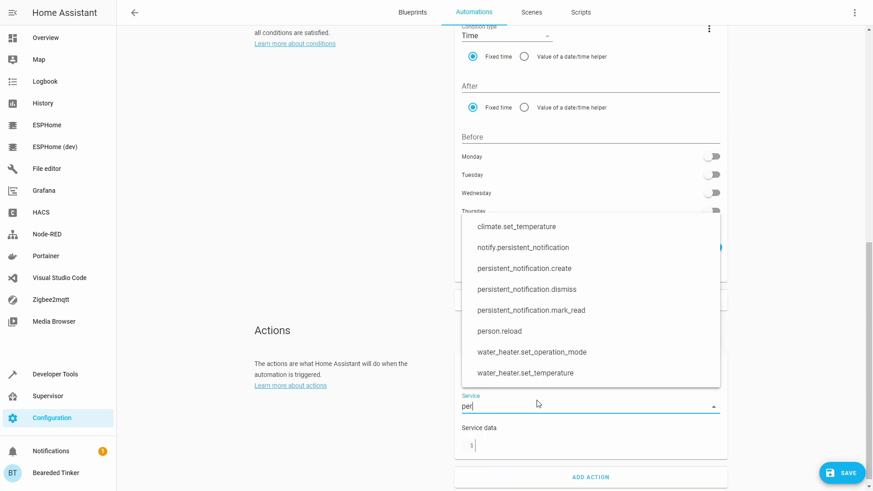
click(571, 274)
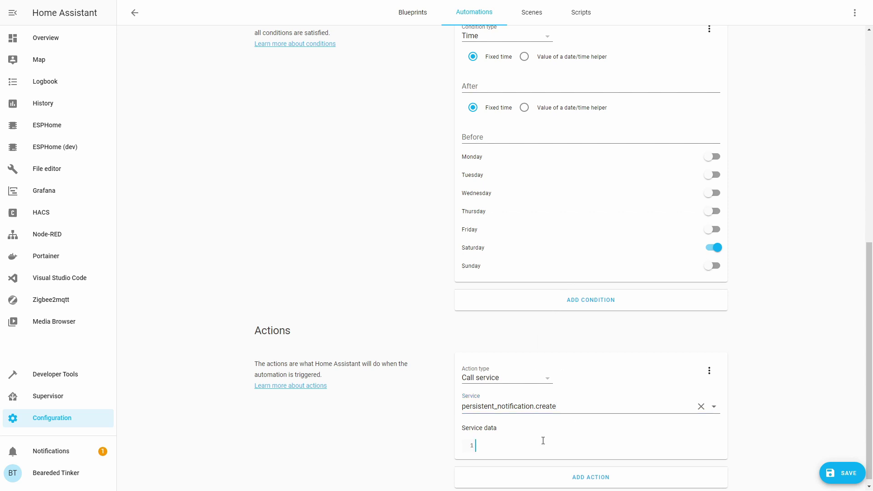
Enter service data with title 'Ink low' and a pasted message template.
text(title: Ink low)
key(Return)
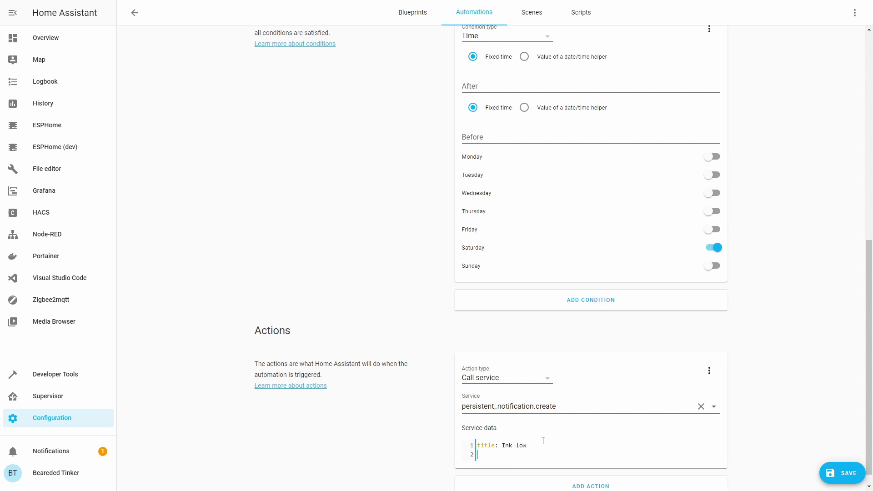
text(message;:)
click(531, 460)
text("{{ trigger.to_state.attributes.friendly_name }} is at {{ trigger.to_state.state }} ")
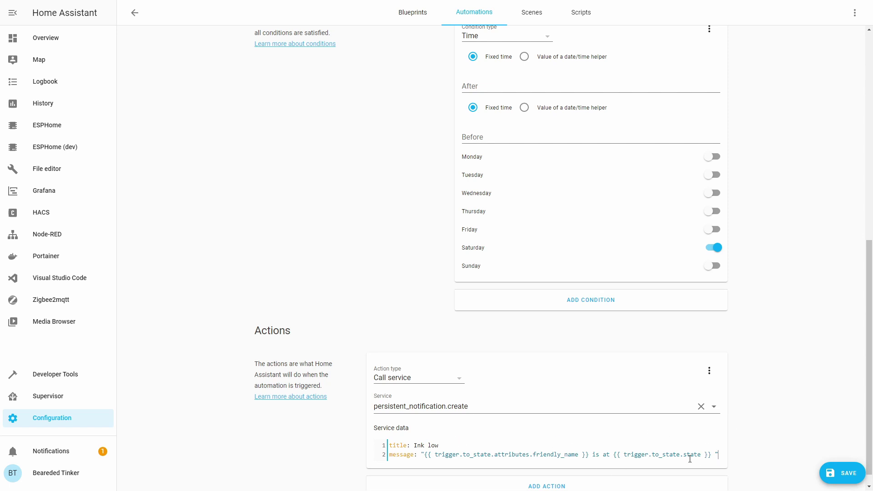
scroll(509, 426, down, 1)
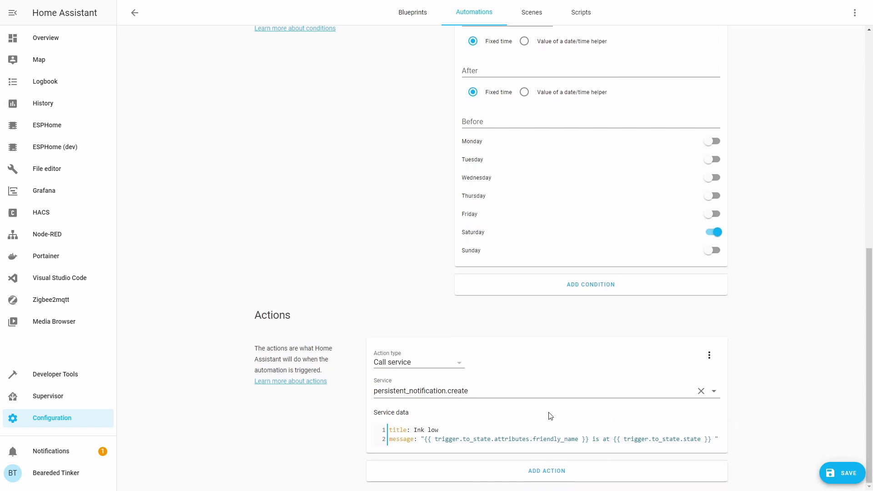
Save the automation with the name 'Ink low' and return to the Automations list.
click(839, 475)
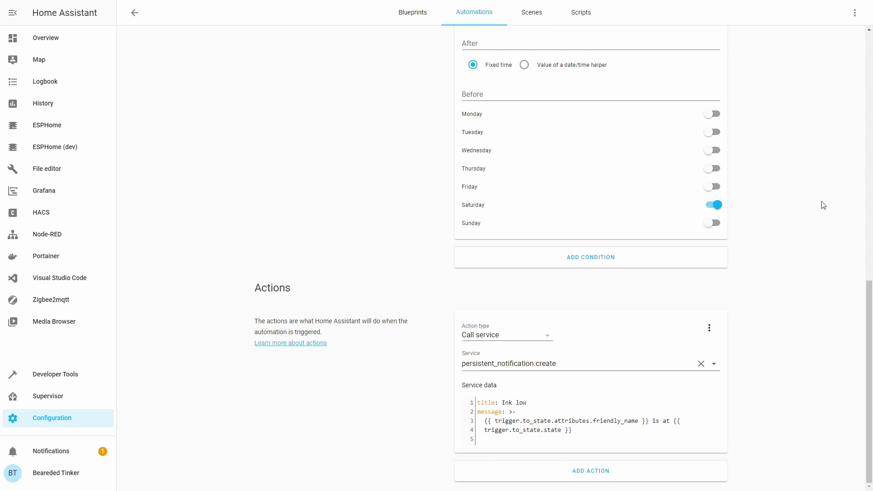
text(In)
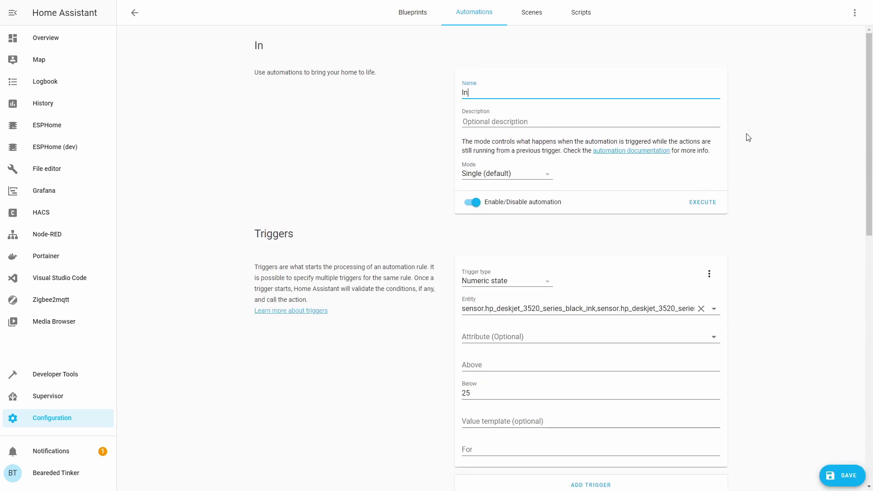
text(k low)
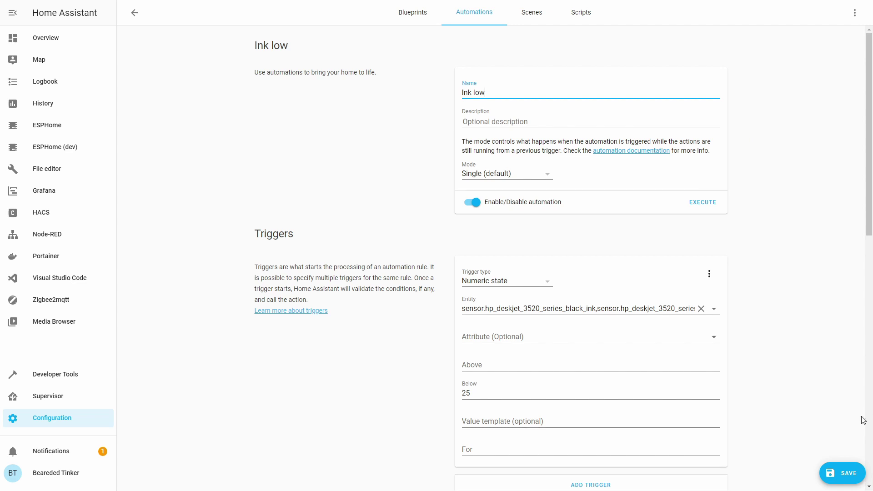
click(841, 474)
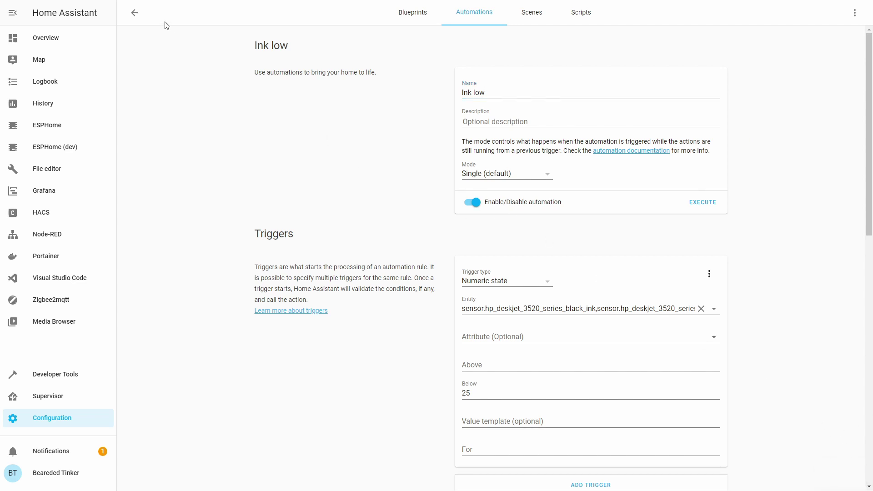
click(135, 12)
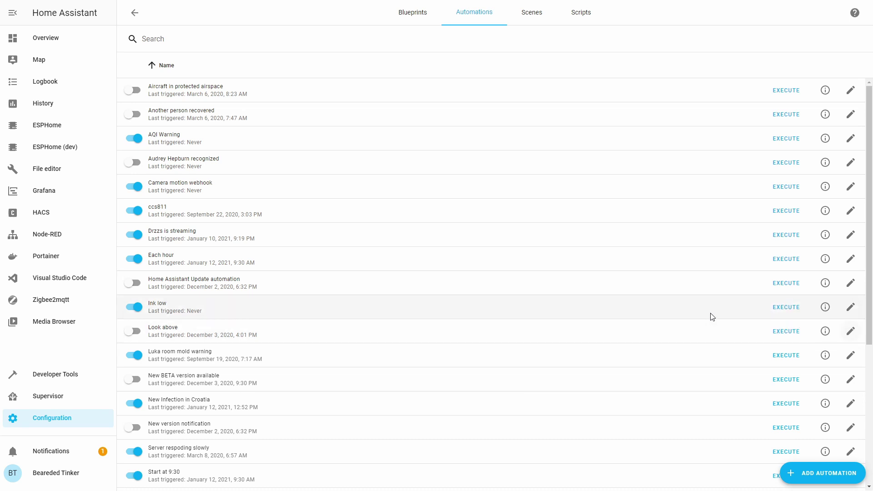
Run the Ink low automation and check Notifications for the black ink at 20 alert.
click(850, 312)
click(87, 452)
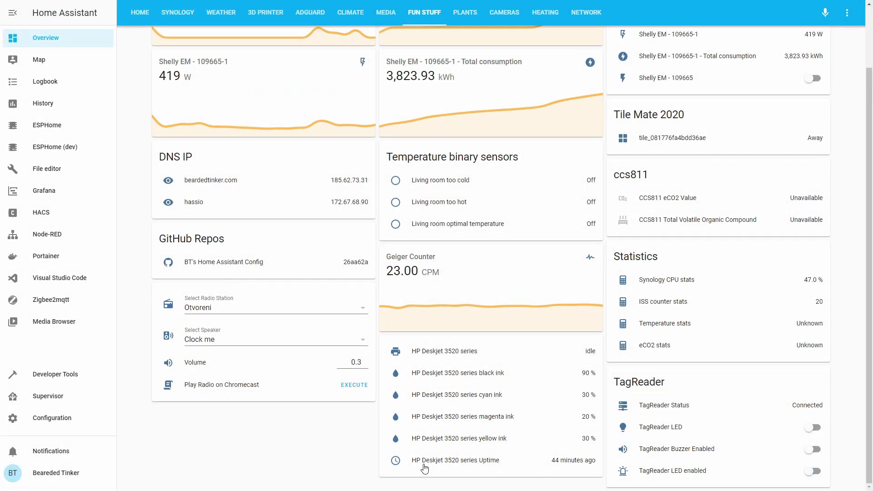
View the Deskjet printer's Uptime history on the Fun stuff dashboard, then close it.
click(474, 465)
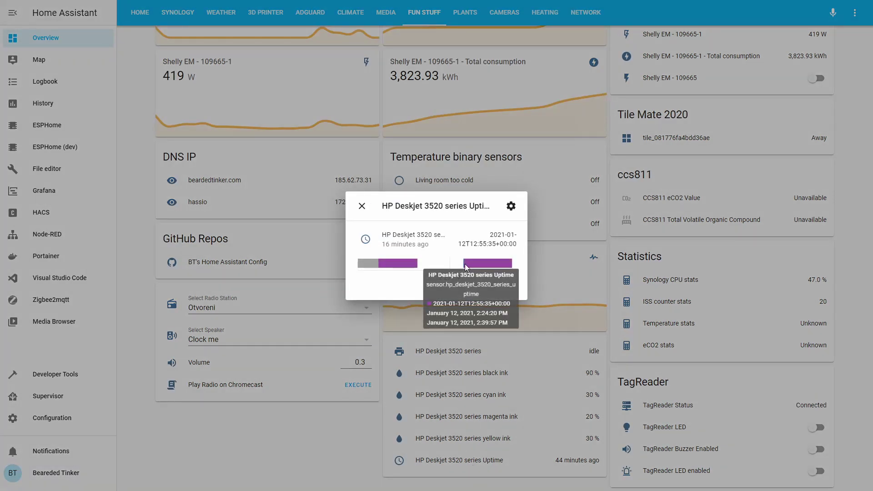
click(362, 206)
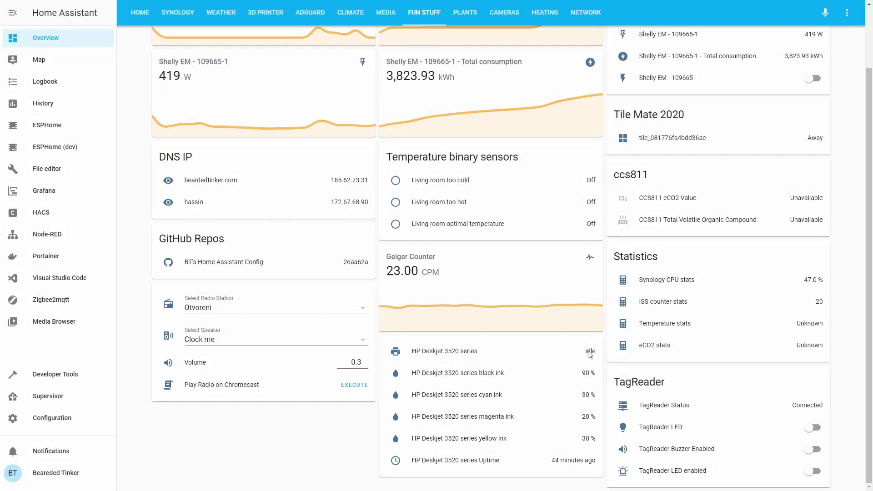